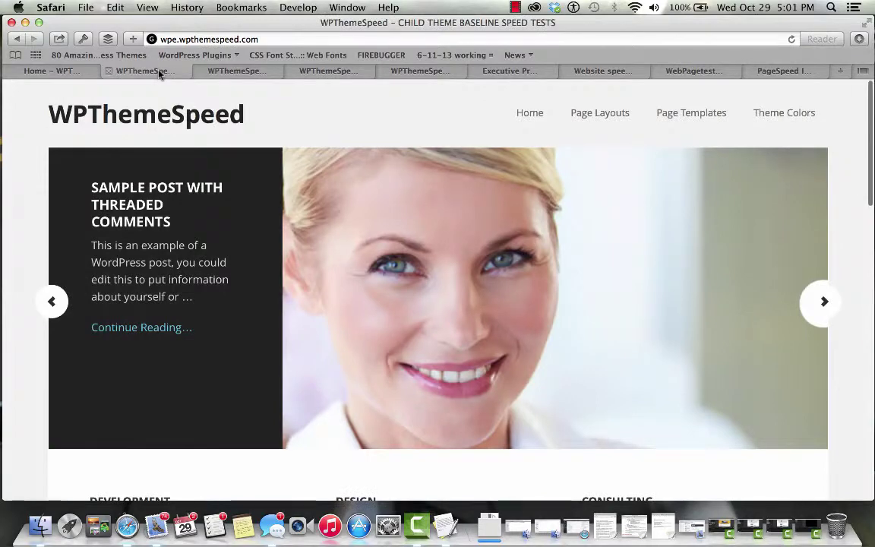
- Look through the open WPThemeSpeed test sites, ending with the full homepage of gd.wpthemespeed.com
click(250, 73)
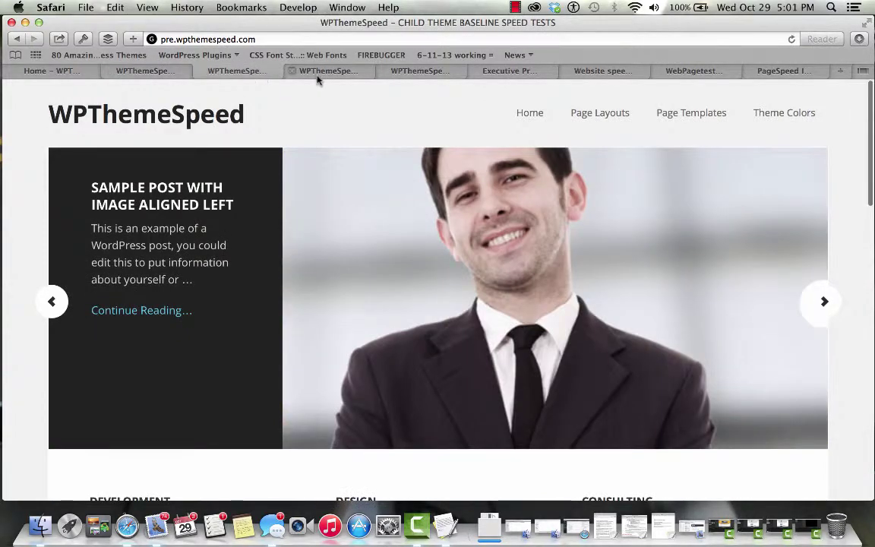
click(292, 72)
click(407, 72)
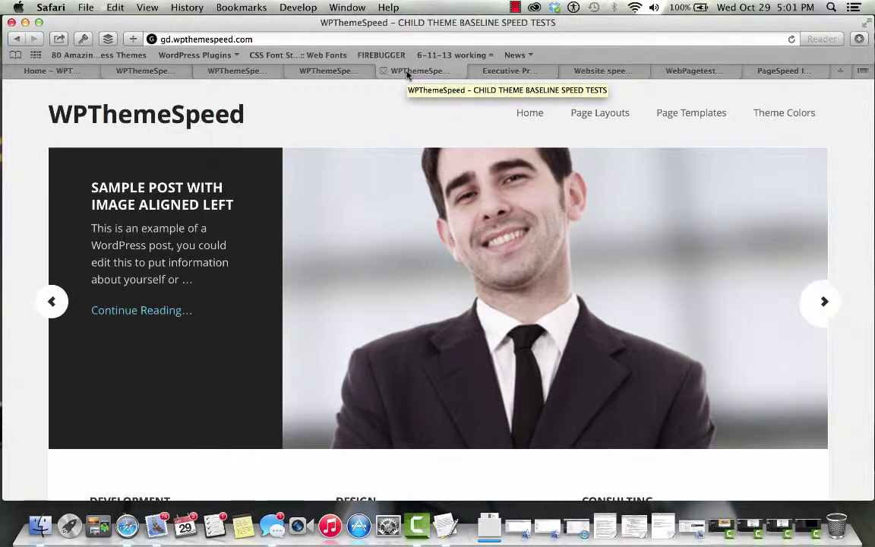
scroll(488, 157, down, 10)
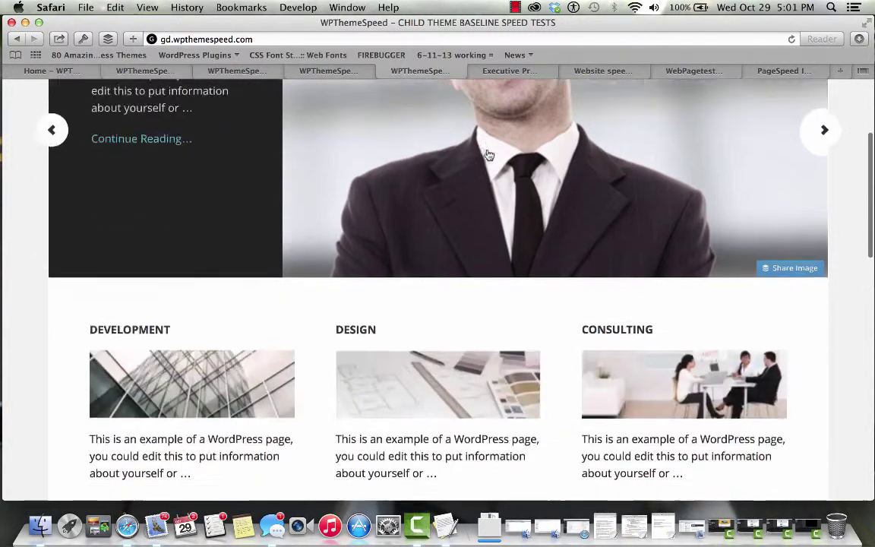
scroll(488, 154, down, 10)
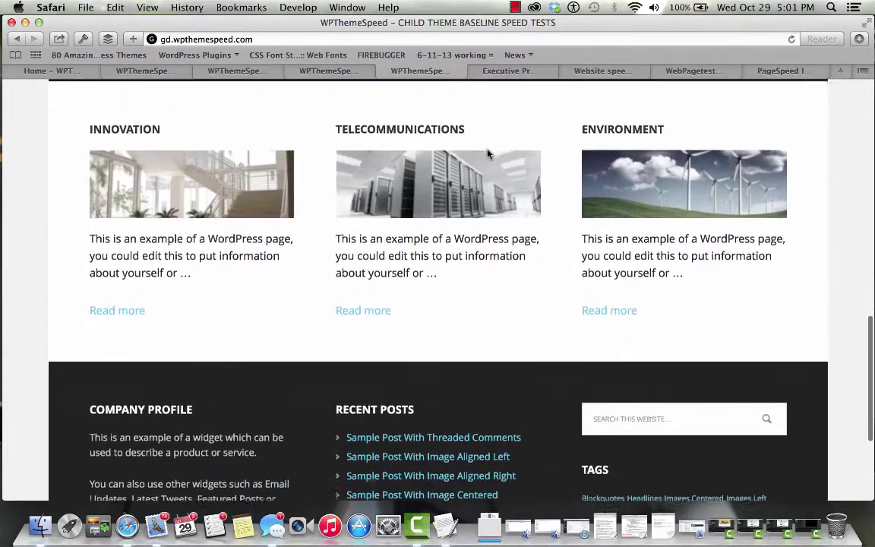
scroll(489, 154, up, 20)
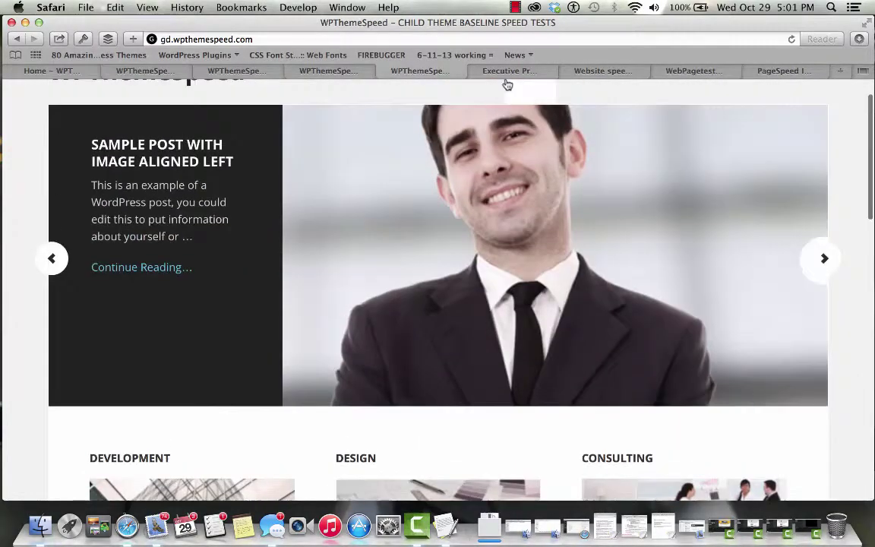
- Compare the Executive Pro demo homepage at demo.studiopress.com/executive/ with the gd.wpthemespeed.com homepage
click(507, 71)
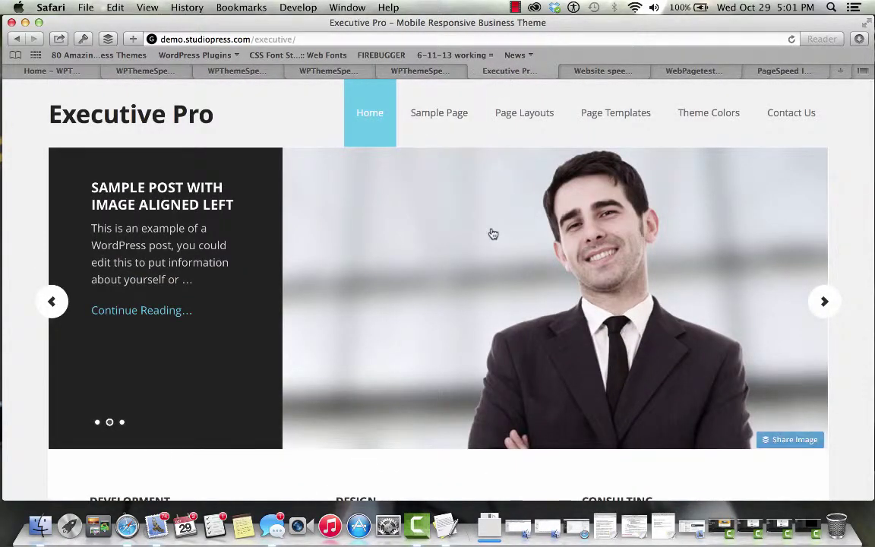
click(234, 39)
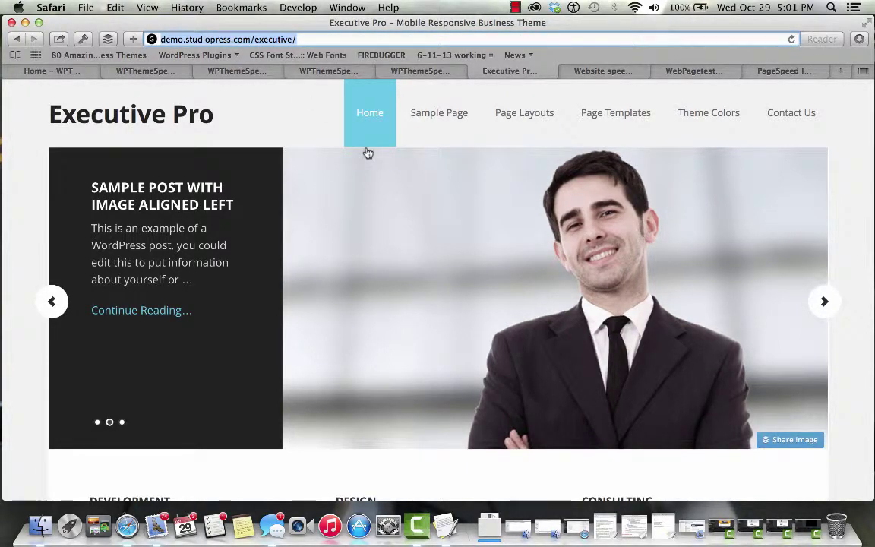
scroll(368, 154, down, 10)
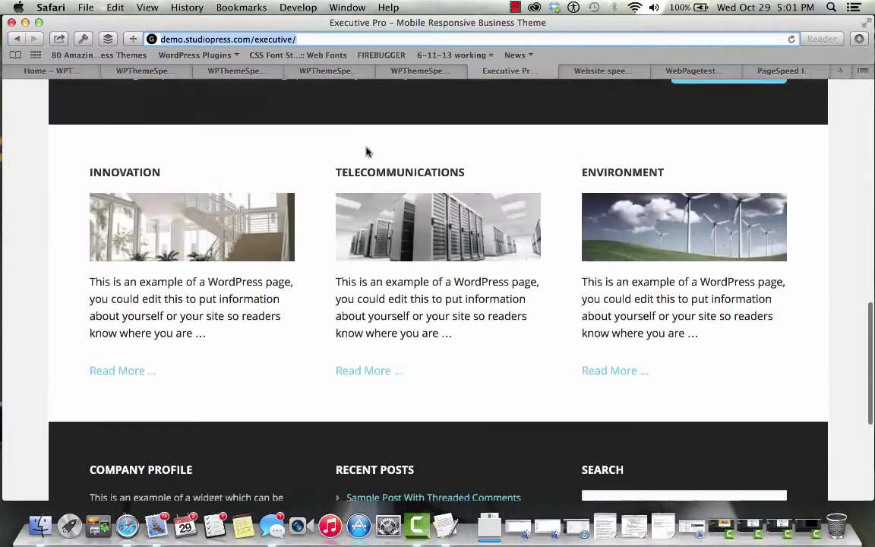
scroll(368, 154, up, 10)
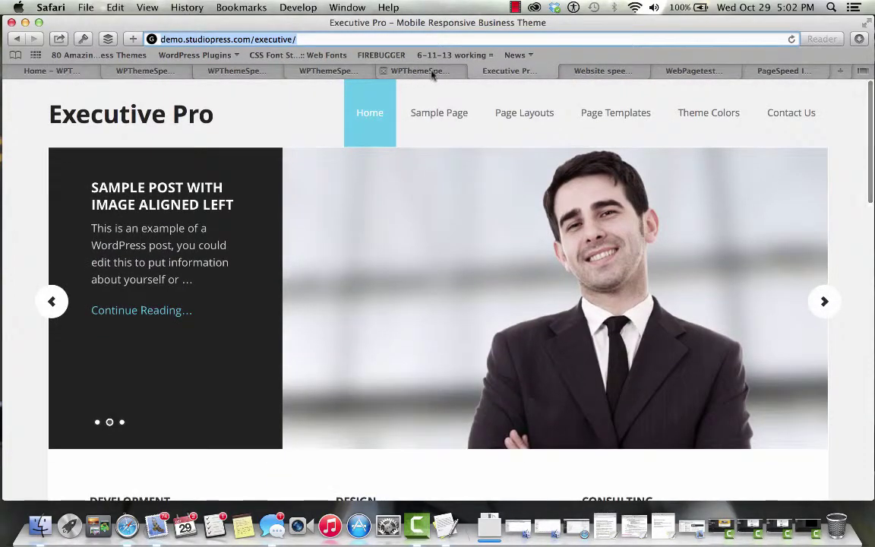
click(431, 72)
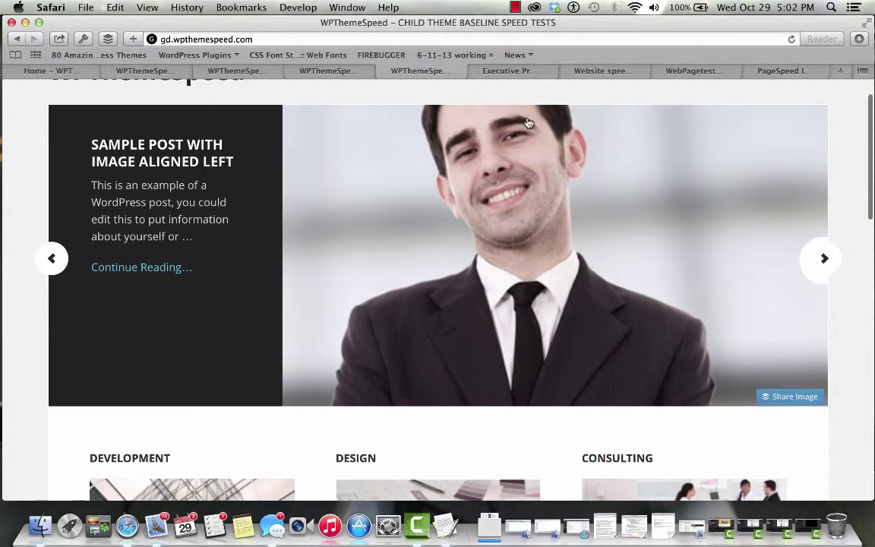
scroll(517, 106, up, 2)
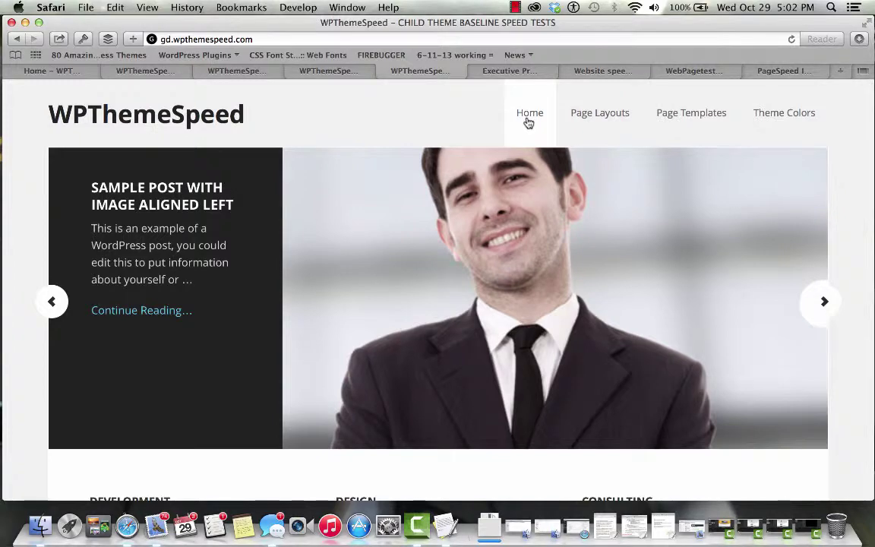
- Copy the gd.wpthemespeed.com address and run a Pingdom Website Speed Test on it
click(398, 39)
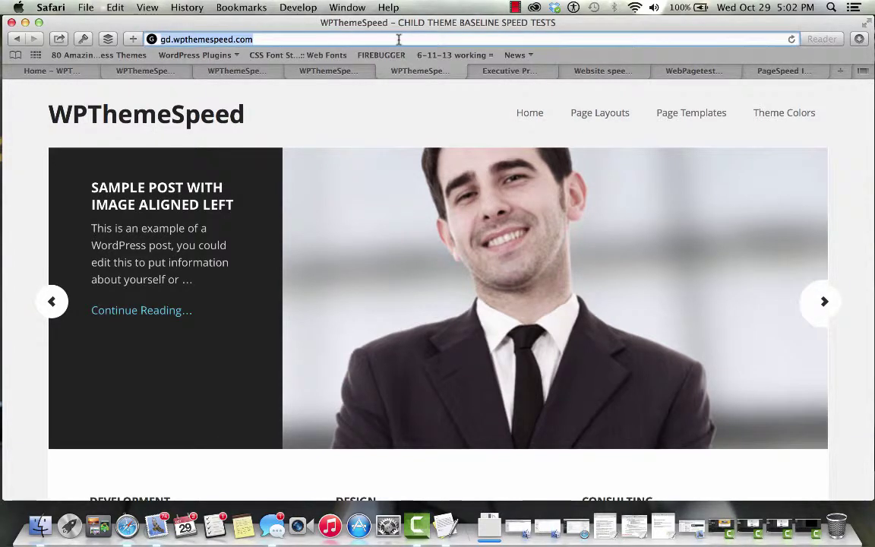
key(super+c)
click(613, 73)
click(435, 270)
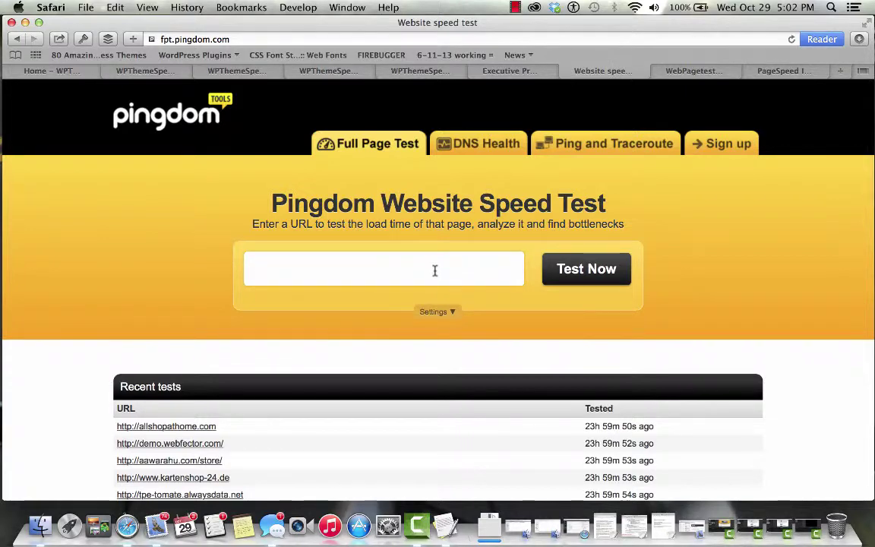
key(super+v)
key(Return)
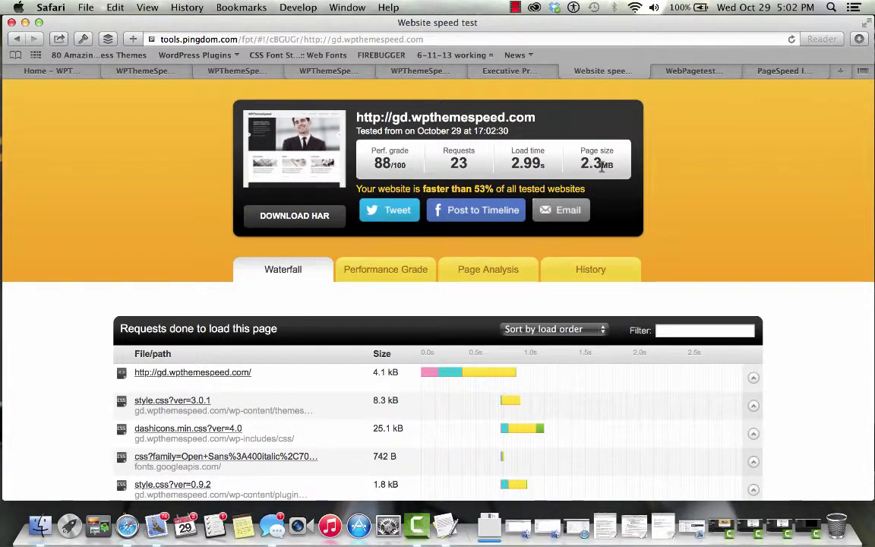
- Examine the slider images' sizes and load timings in the Pingdom waterfall, checking them against the gd.wpthemespeed.com and Executive Pro homepages
scroll(602, 169, down, 10)
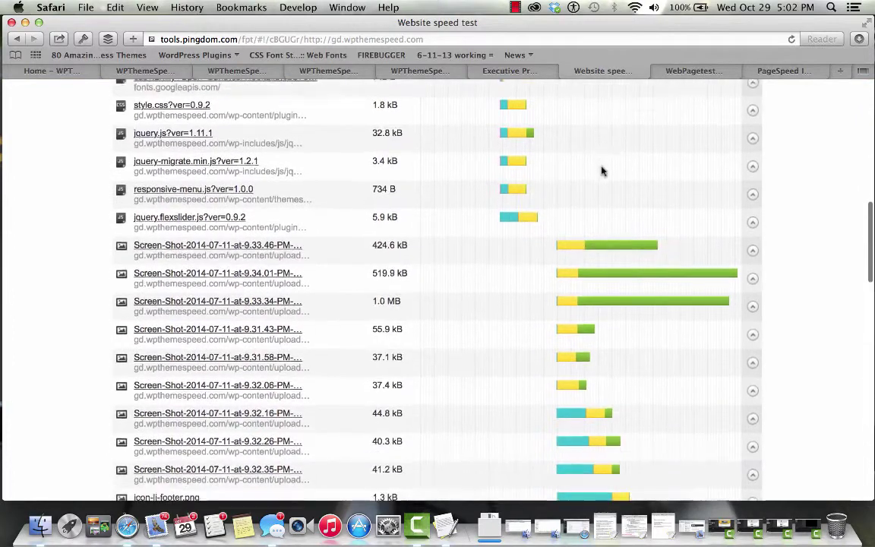
scroll(602, 171, down, 1)
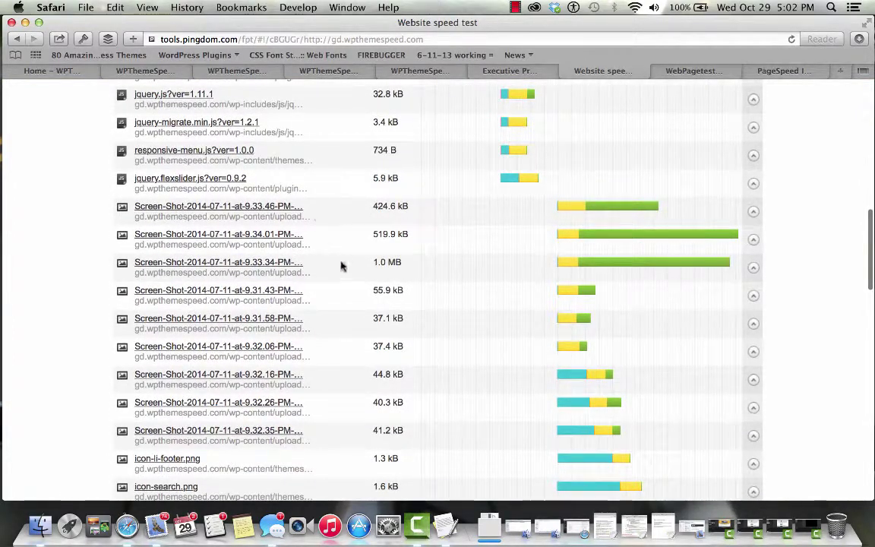
click(417, 72)
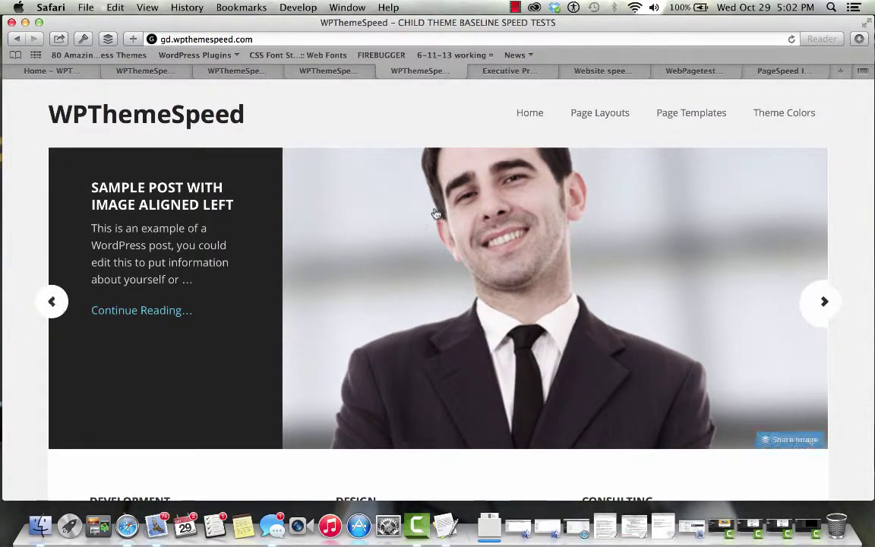
click(509, 70)
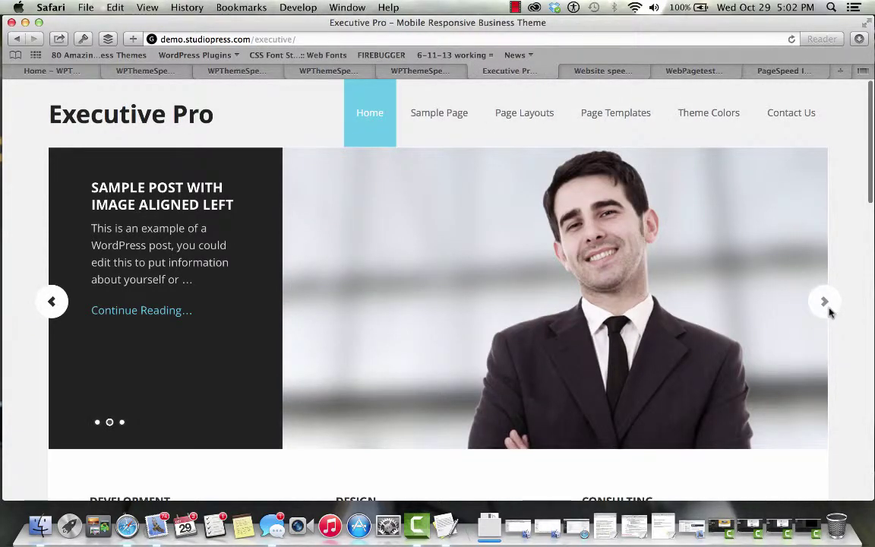
click(616, 71)
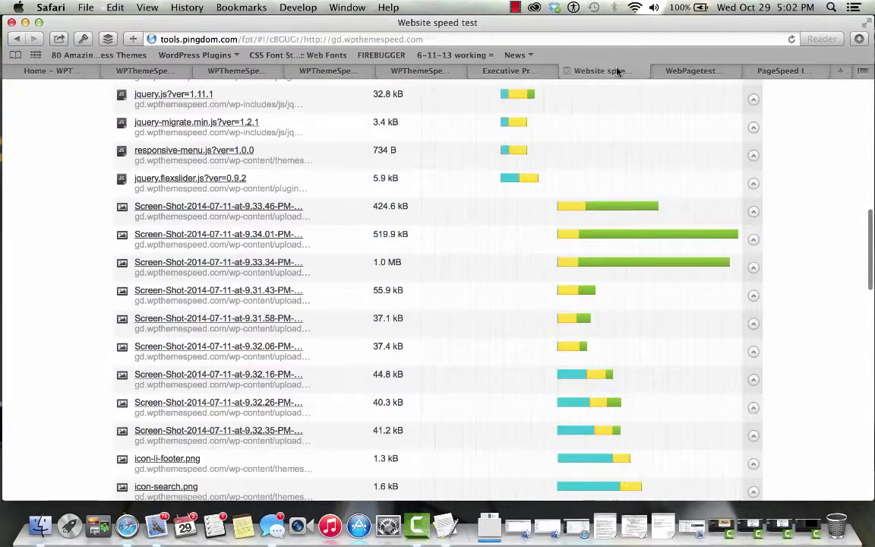
mouse_move(651, 207)
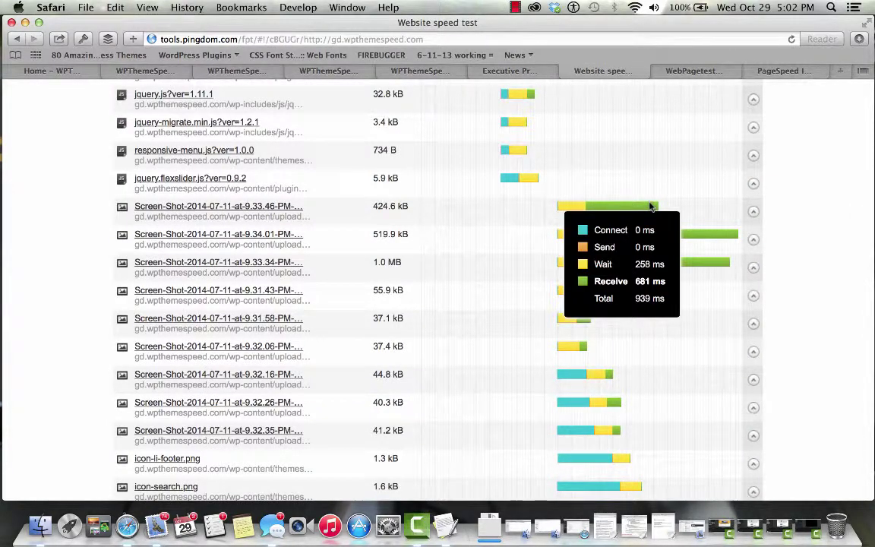
scroll(651, 207, up, 10)
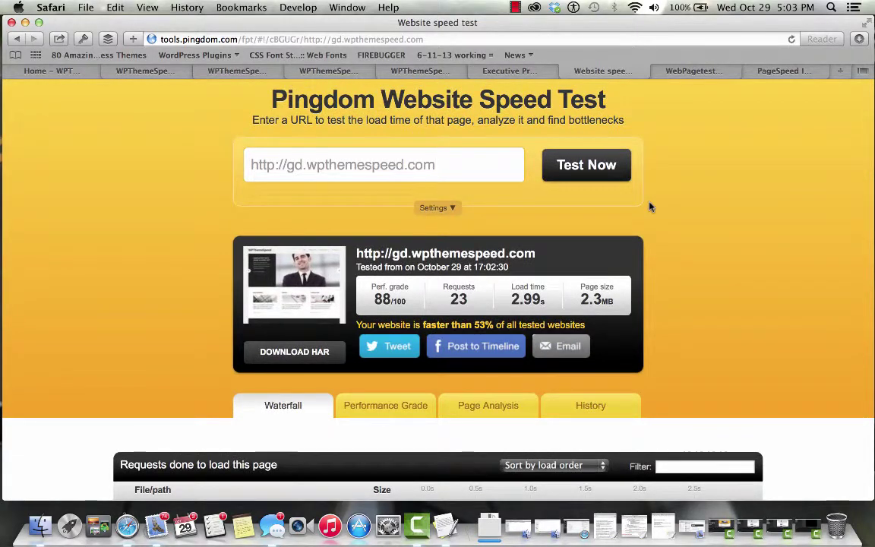
click(692, 72)
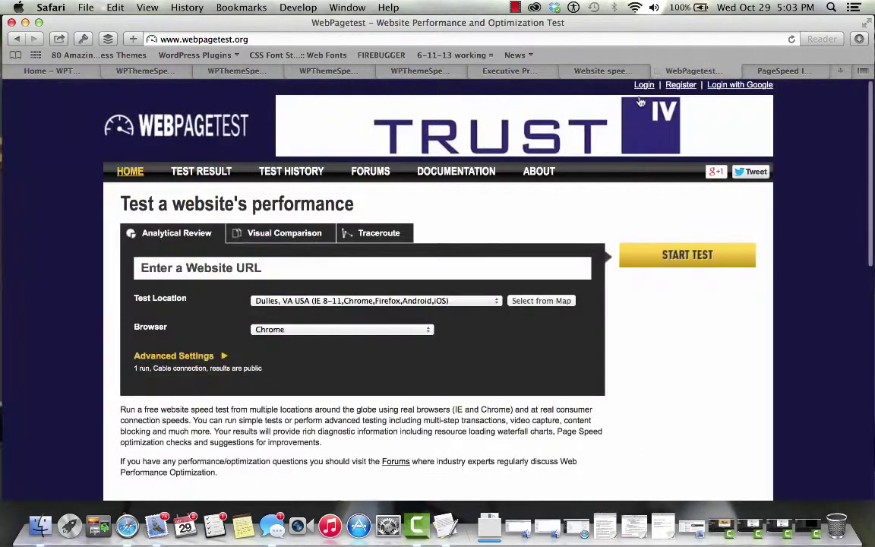
click(375, 271)
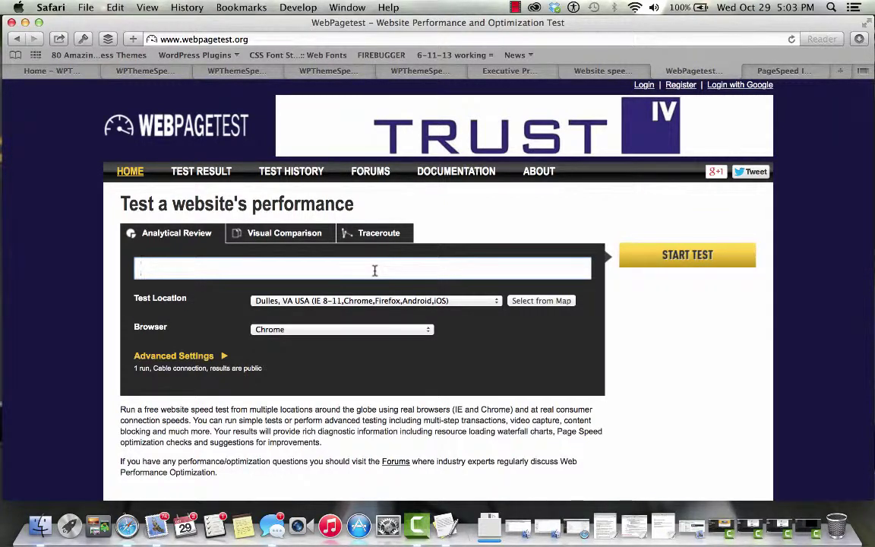
key(super+v)
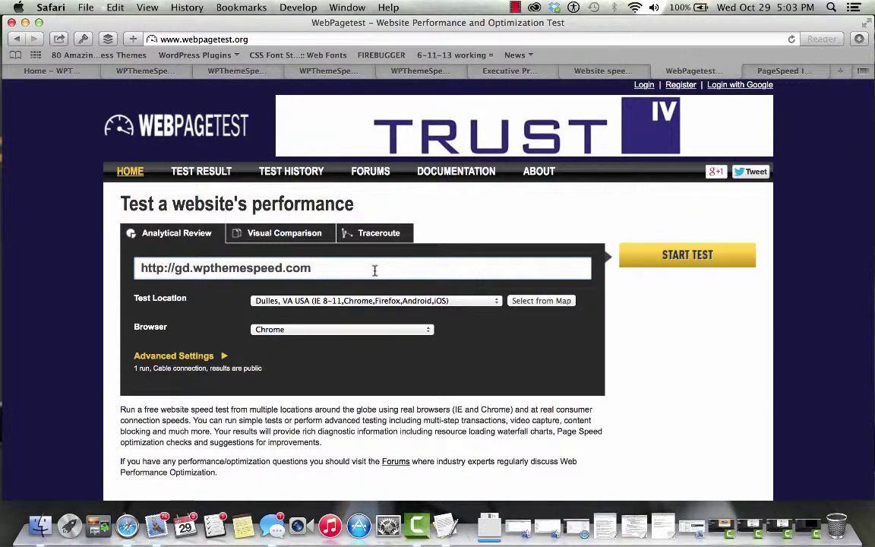
click(393, 332)
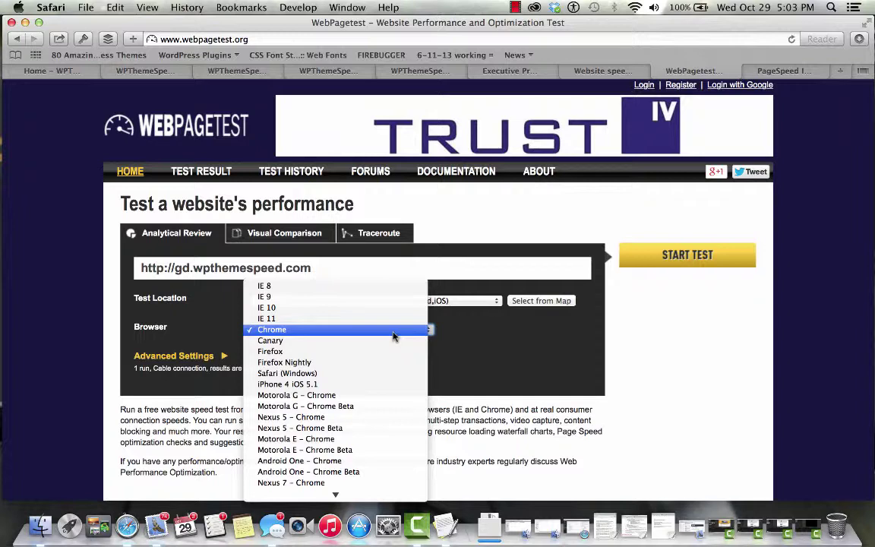
click(393, 331)
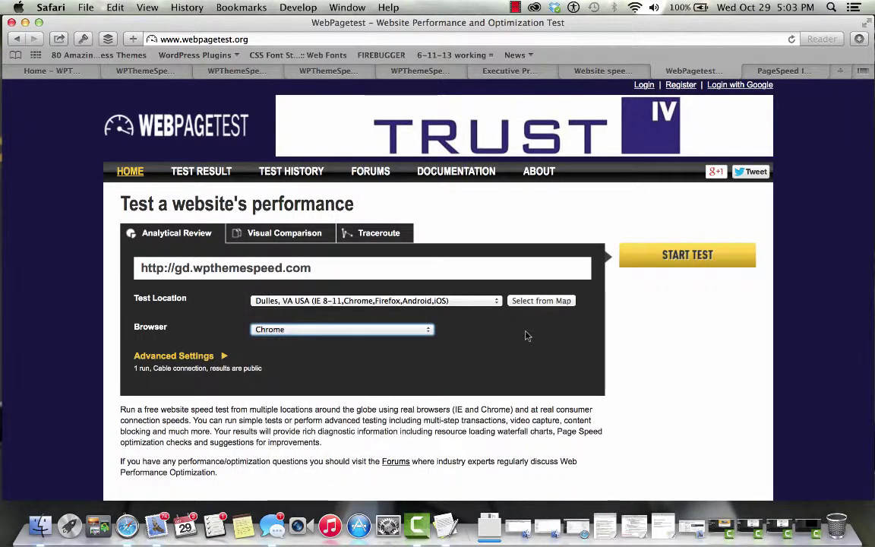
click(666, 261)
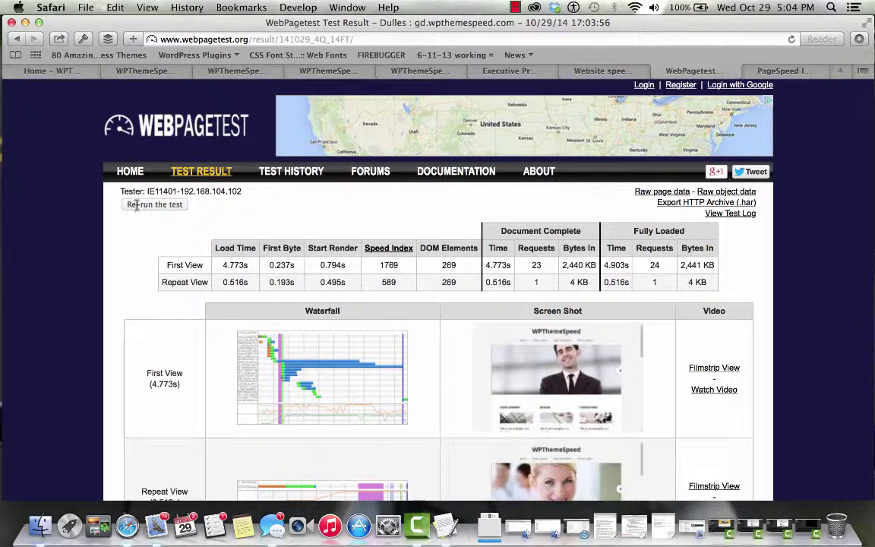
double_click(235, 264)
click(186, 231)
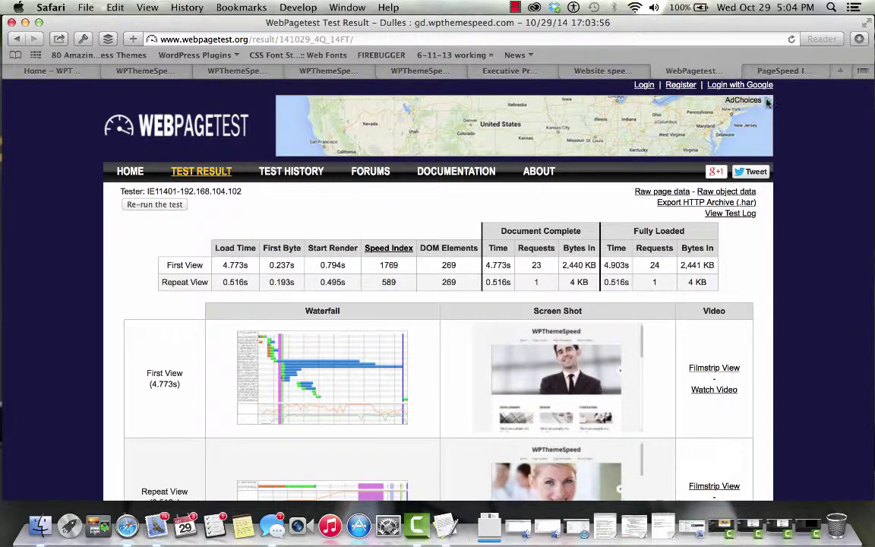
click(784, 72)
click(356, 287)
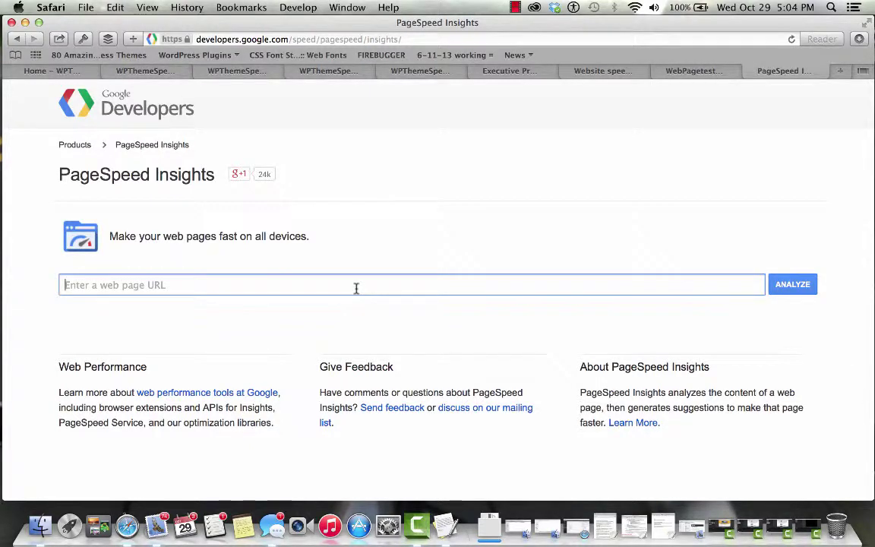
key(super+v)
click(792, 286)
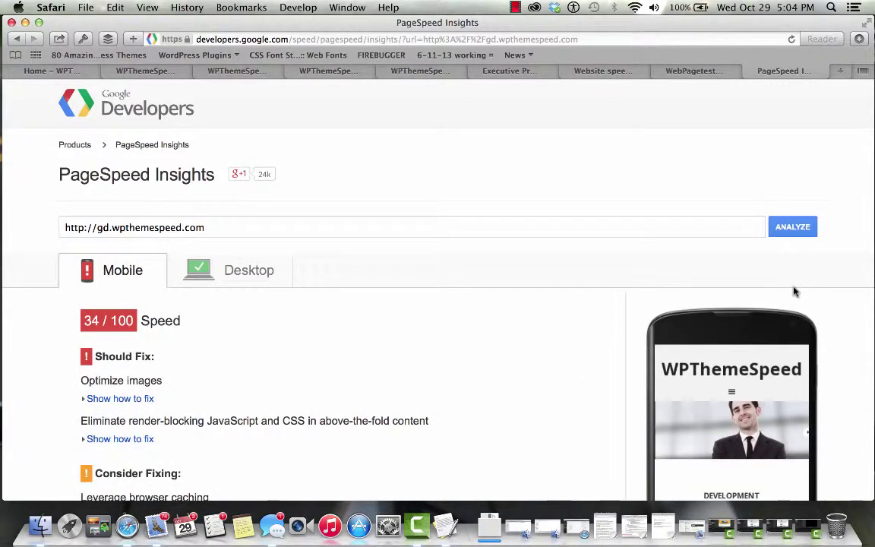
- Review the desktop and mobile PageSpeed results, and expand the mobile fix details for optimizing images to check the first image's possible reduction
scroll(377, 348, down, 5)
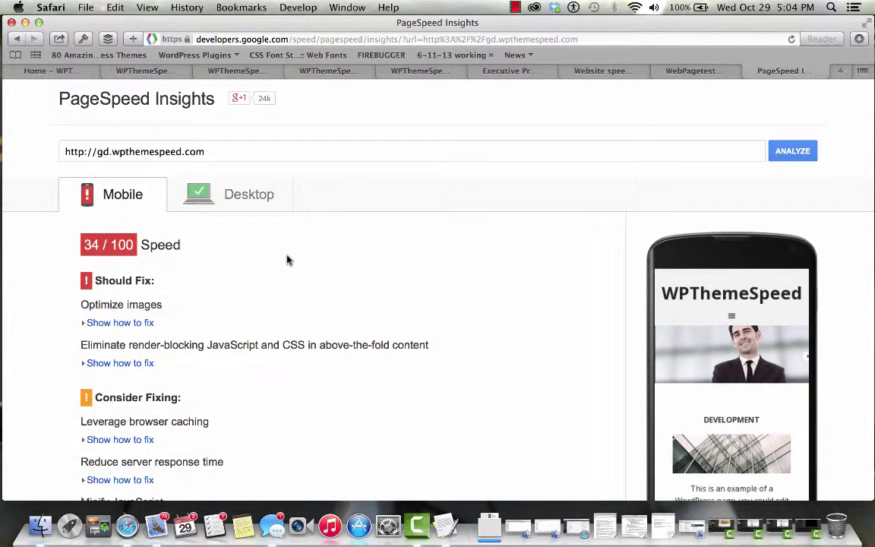
scroll(287, 258, down, 3)
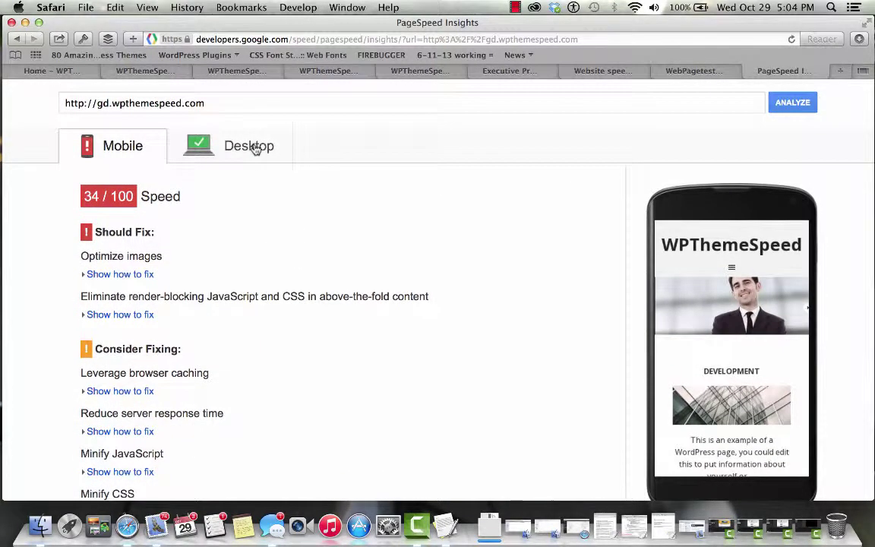
click(253, 147)
click(137, 149)
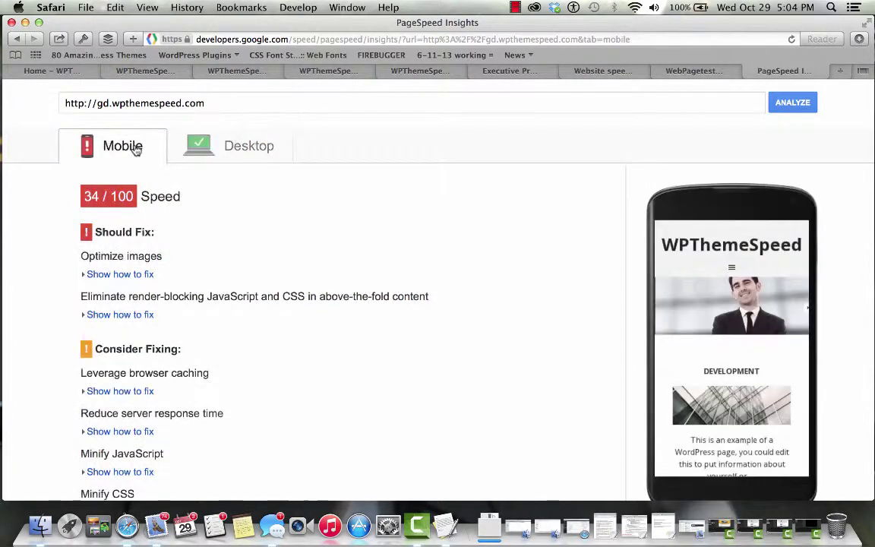
click(134, 275)
scroll(304, 286, down, 3)
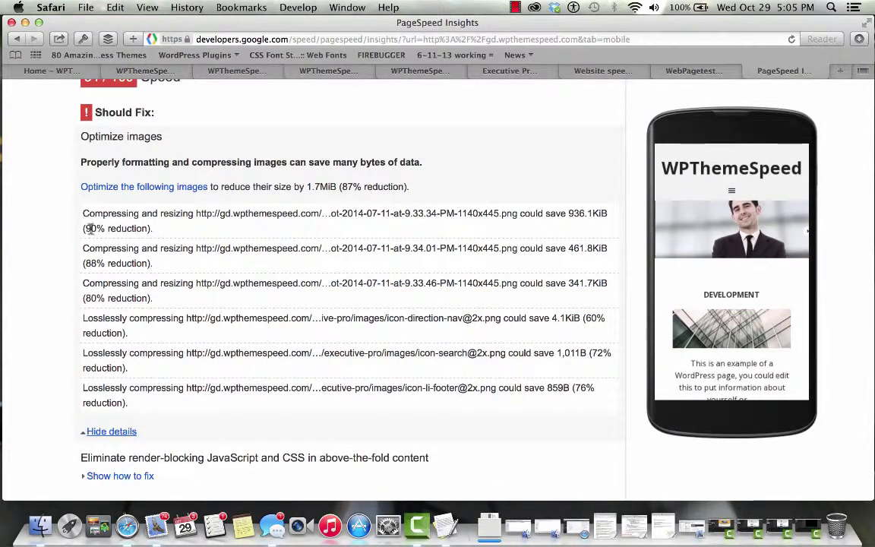
drag(97, 230, 81, 229)
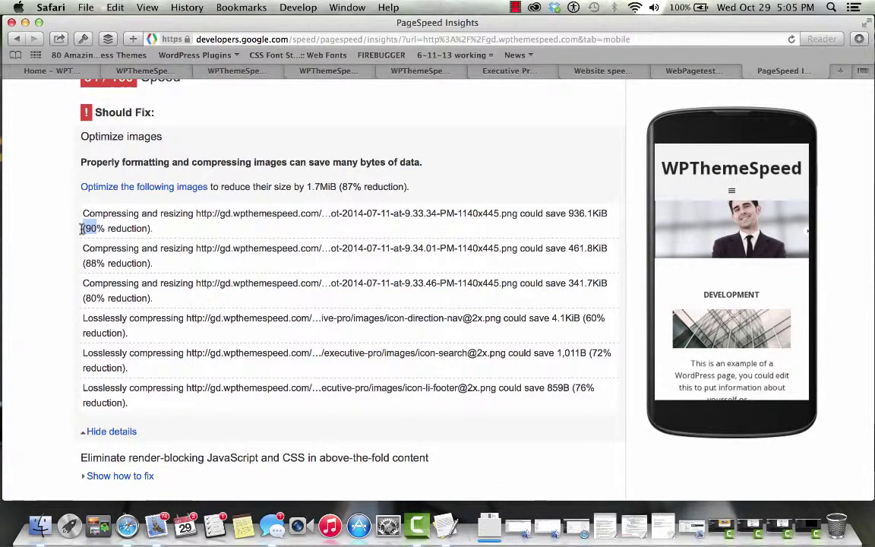
- Check the third image's possible reduction in the mobile image-optimization details, and review the remaining mobile fix suggestions
drag(98, 298, 80, 299)
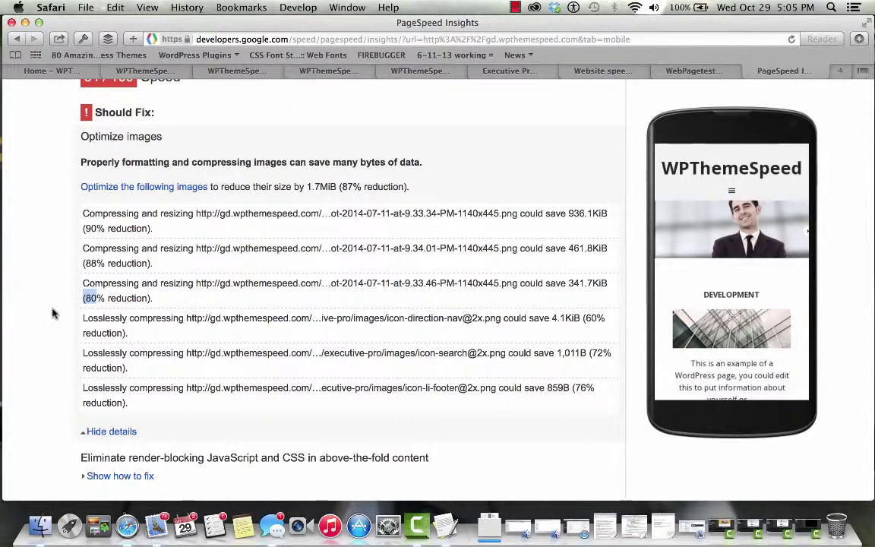
scroll(53, 314, down, 3)
scroll(53, 314, up, 5)
scroll(54, 314, down, 2)
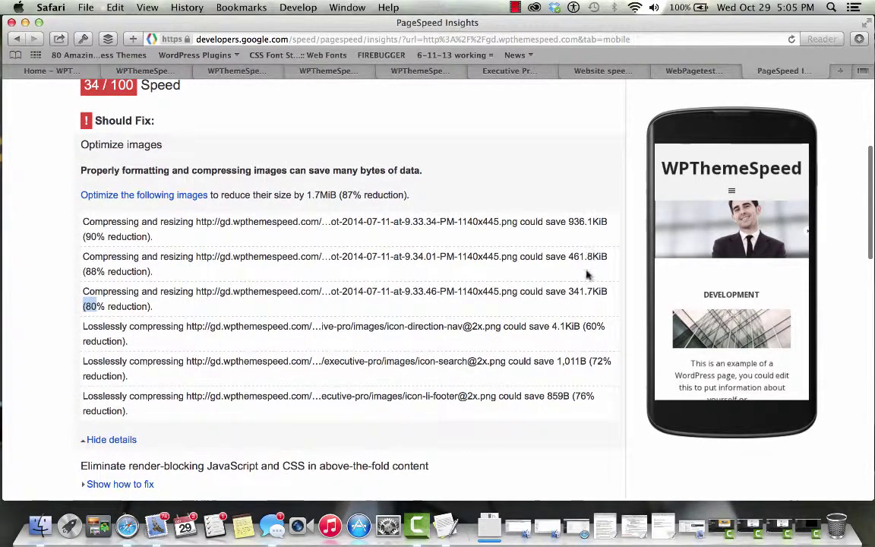
scroll(587, 275, down, 4)
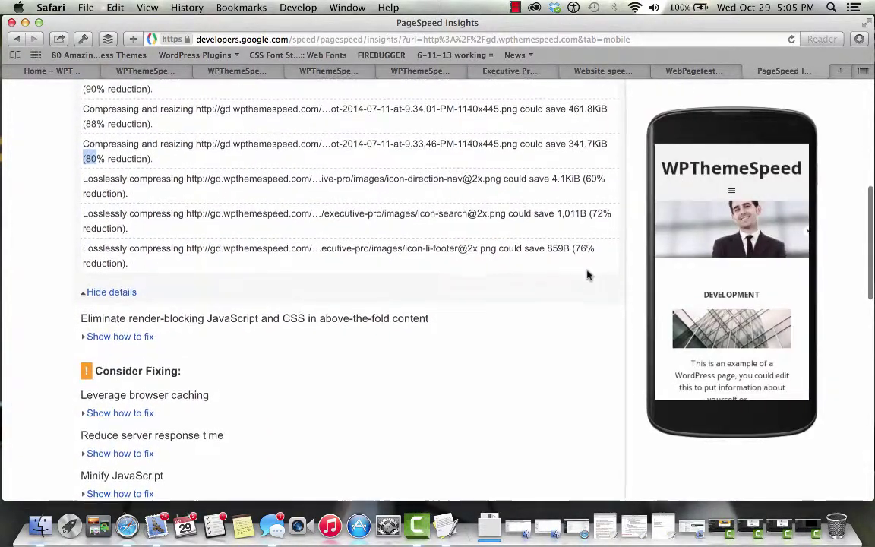
- Switch to the desktop PageSpeed results and review the suggestions summary, from render-blocking JavaScript and CSS through Minify CSS
scroll(338, 307, up, 10)
click(224, 281)
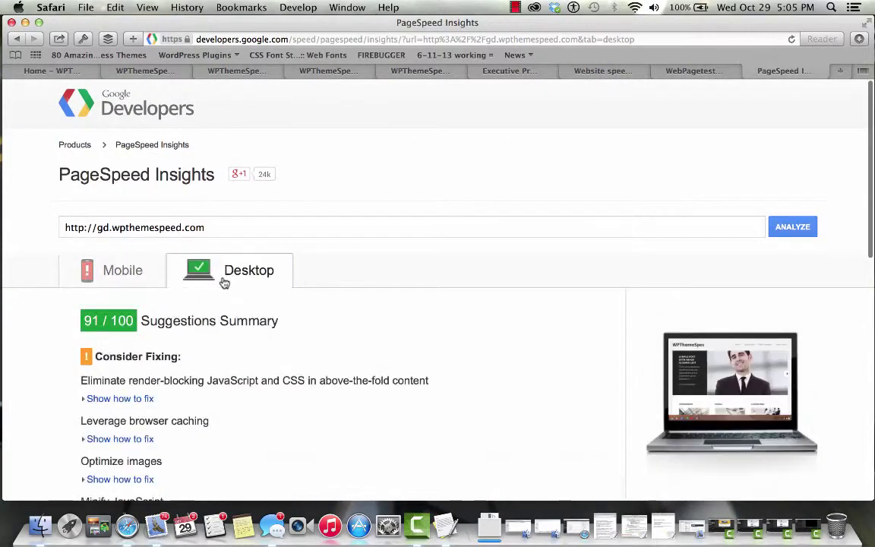
scroll(325, 340, down, 4)
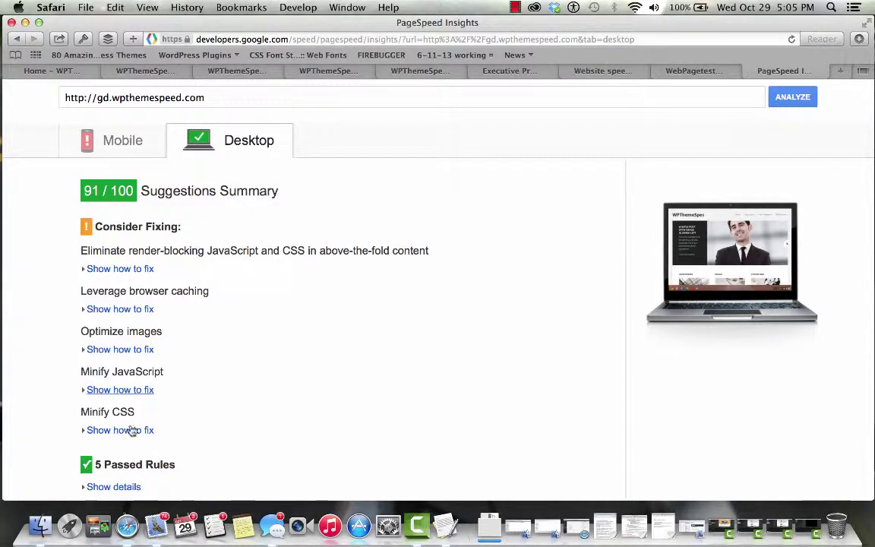
scroll(317, 328, up, 4)
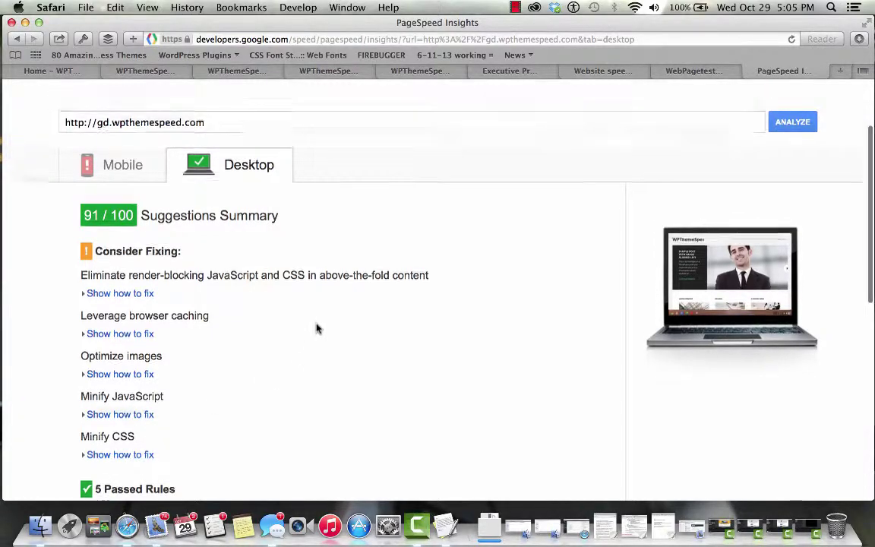